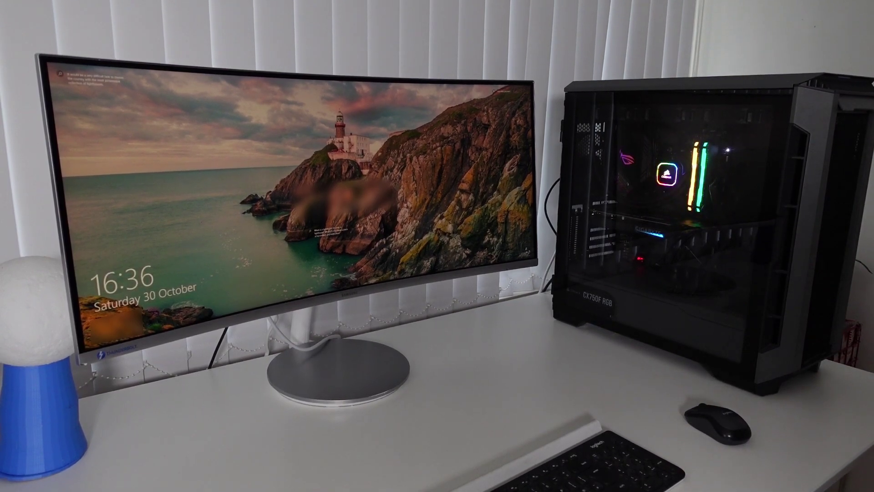
Step: Dismiss the Windows lock screen and sign in to reach the desktop
key(space)
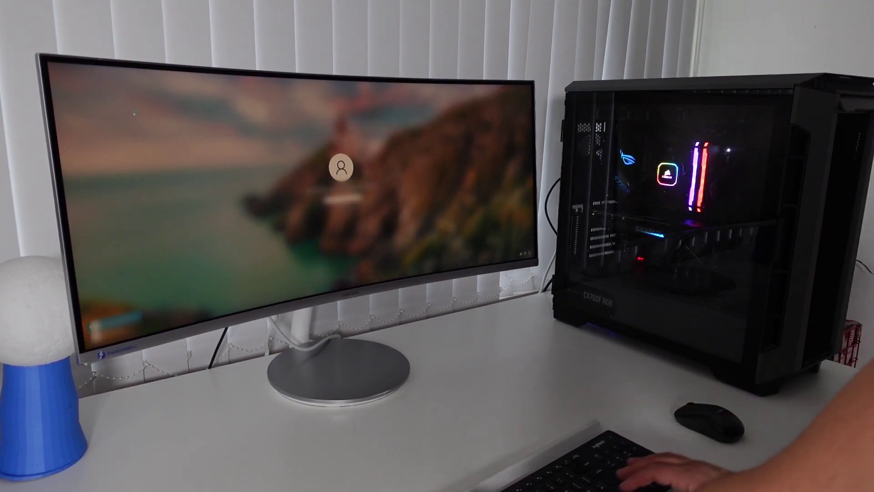
key(Return)
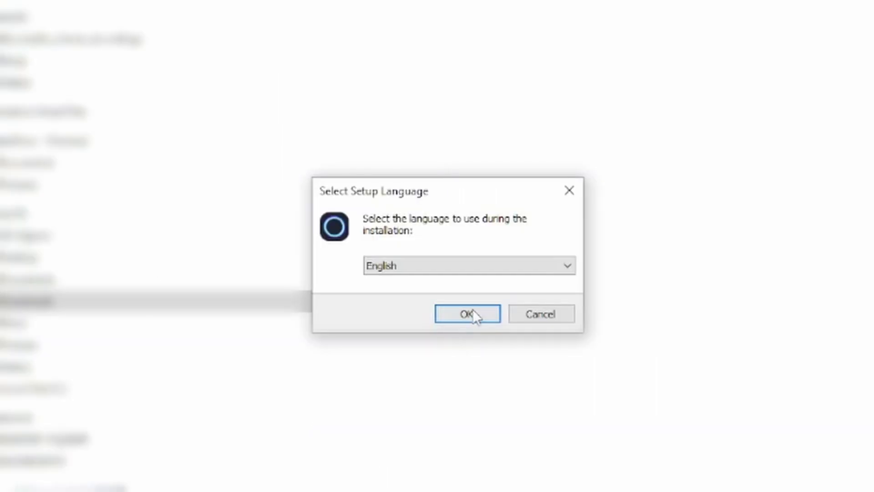
Step: Install Samsung Magician 7.0.0, accepting the license and privacy terms, adding a desktop icon, and launch it
click(476, 310)
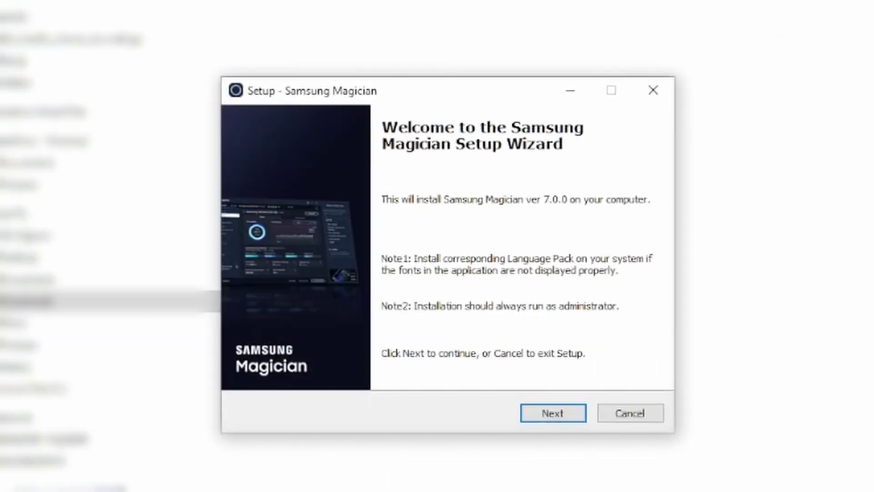
click(553, 412)
click(365, 357)
click(553, 413)
click(365, 357)
click(553, 413)
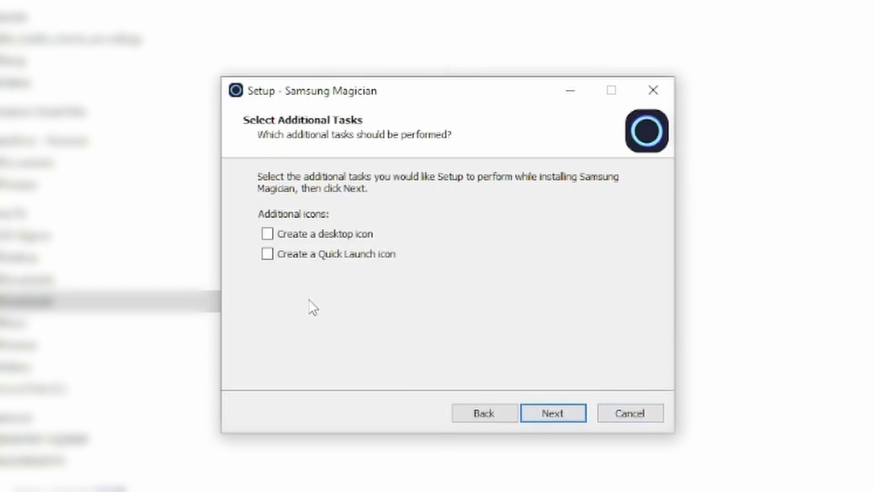
click(267, 234)
click(525, 414)
click(536, 414)
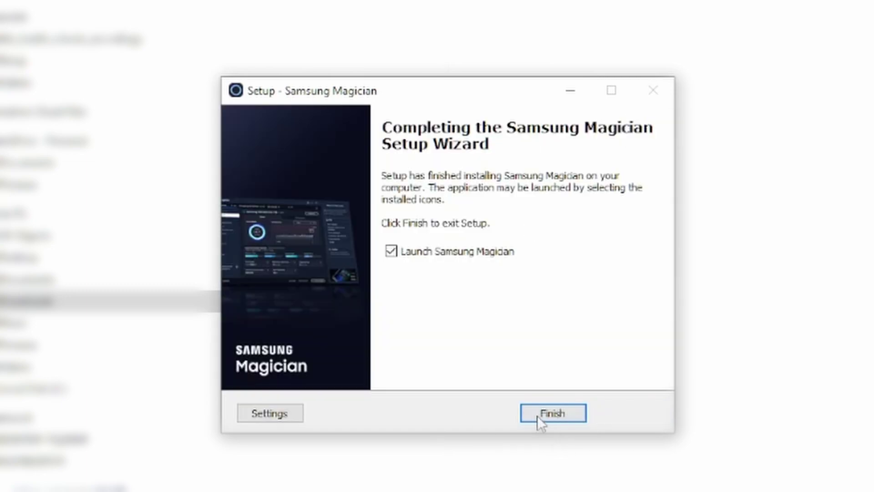
click(538, 415)
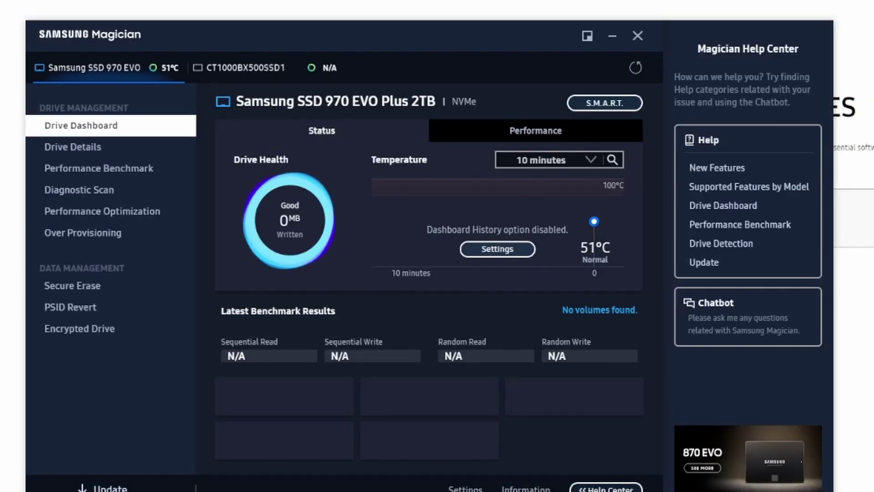
Step: Move the Samsung Magician window slightly higher on screen
drag(480, 21, 483, 6)
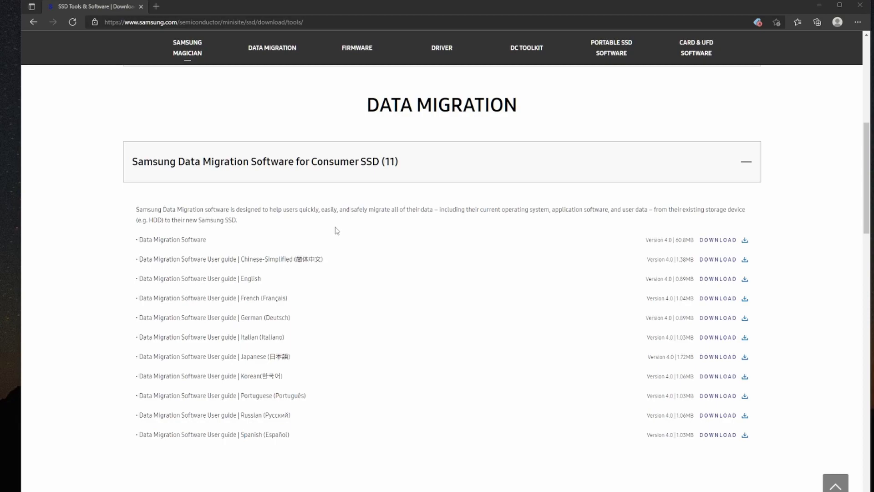
Step: Download the Data Migration Software 4.0 installer from Samsung's downloads page
click(725, 240)
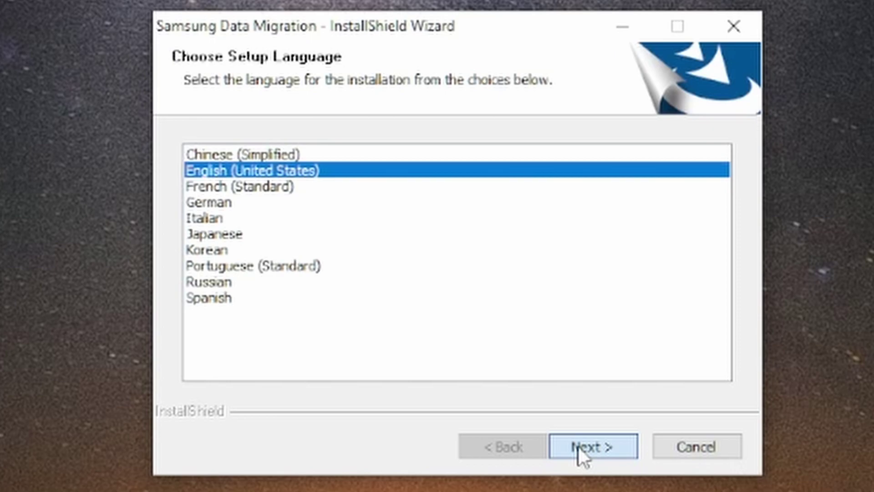
Step: Install Samsung Data Migration in English, accepting the license agreement, and finish the wizard
click(579, 448)
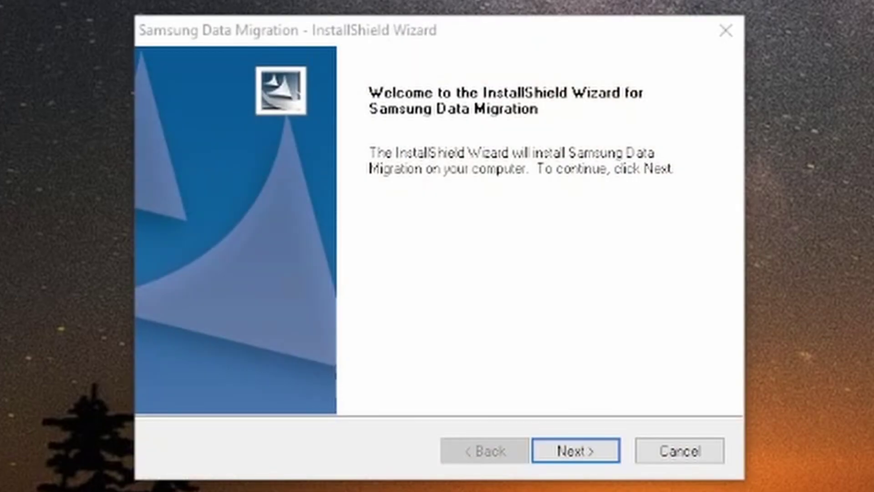
click(583, 448)
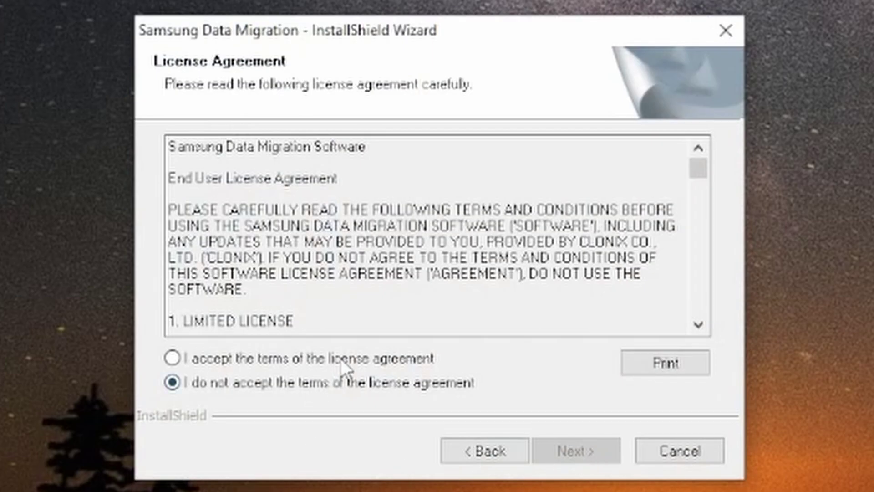
click(341, 360)
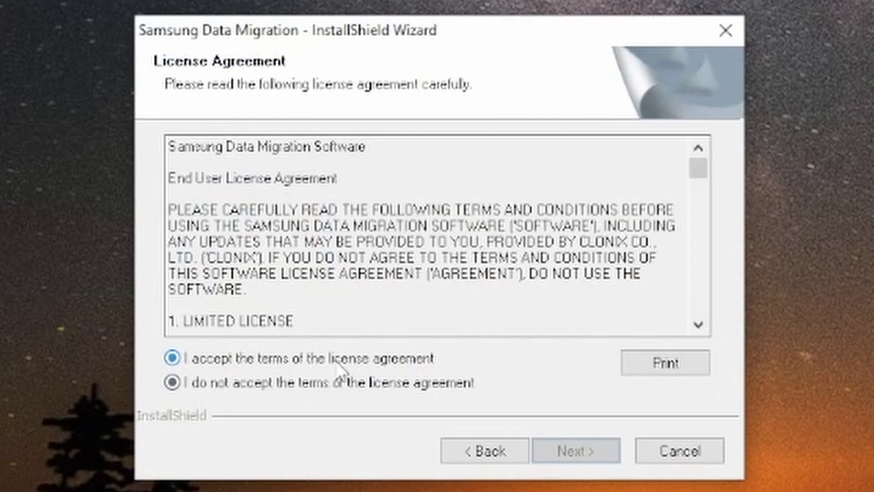
click(573, 448)
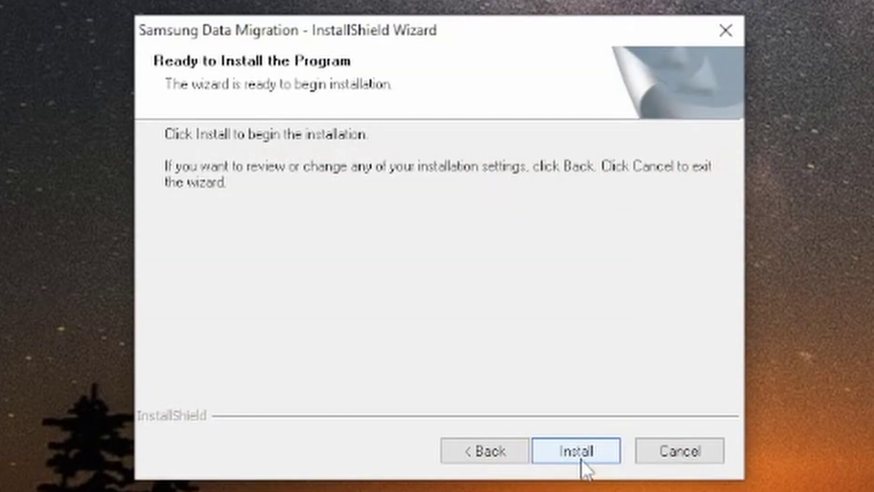
click(581, 459)
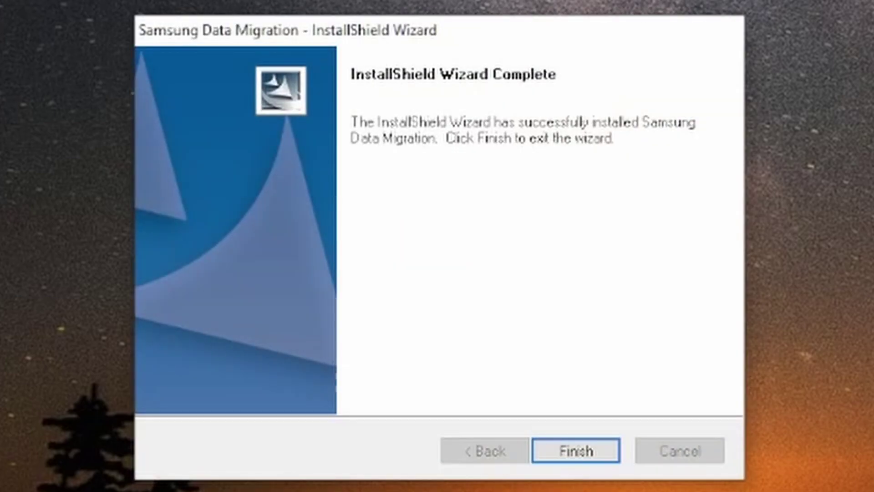
click(581, 456)
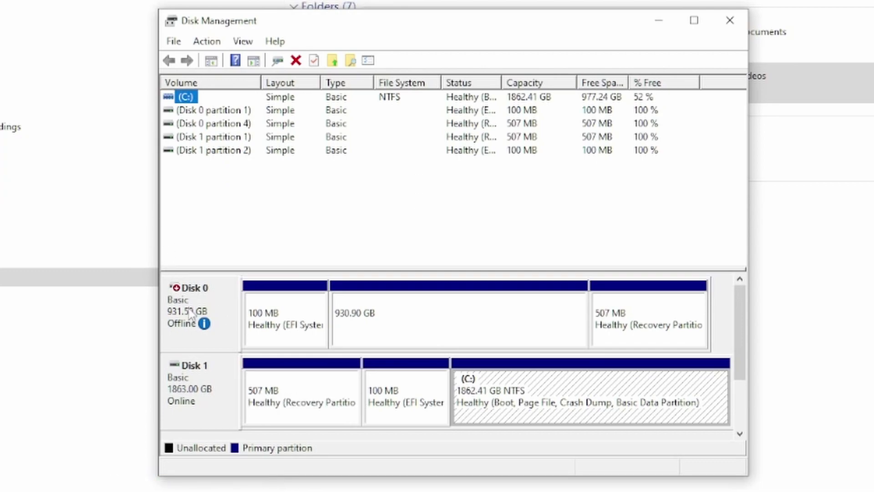
Step: Bring the offline 931.50 GB Disk 0 back online in Disk Management
mouse_move(196, 318)
mouse_move(186, 298)
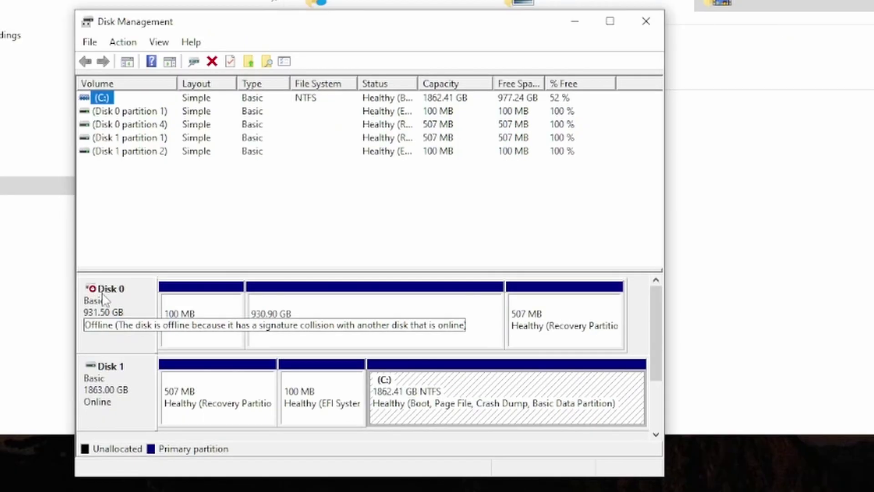
right_click(120, 326)
click(146, 339)
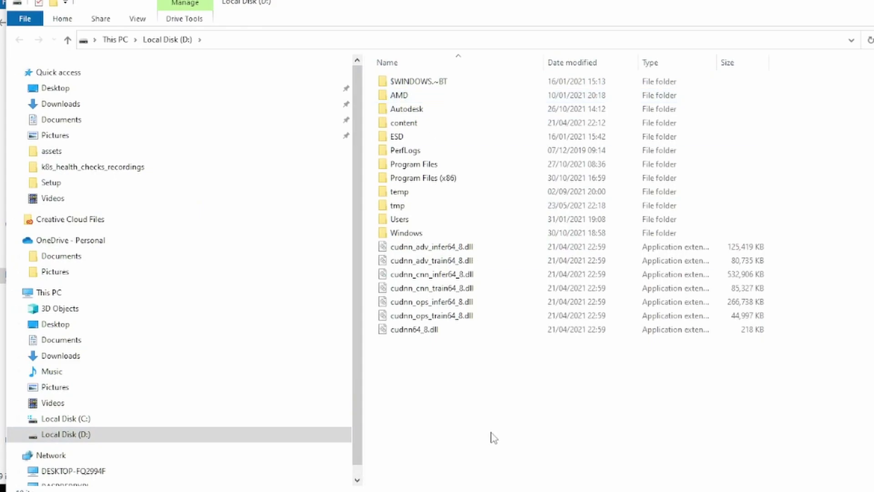
drag(509, 409, 385, 69)
key(Delete)
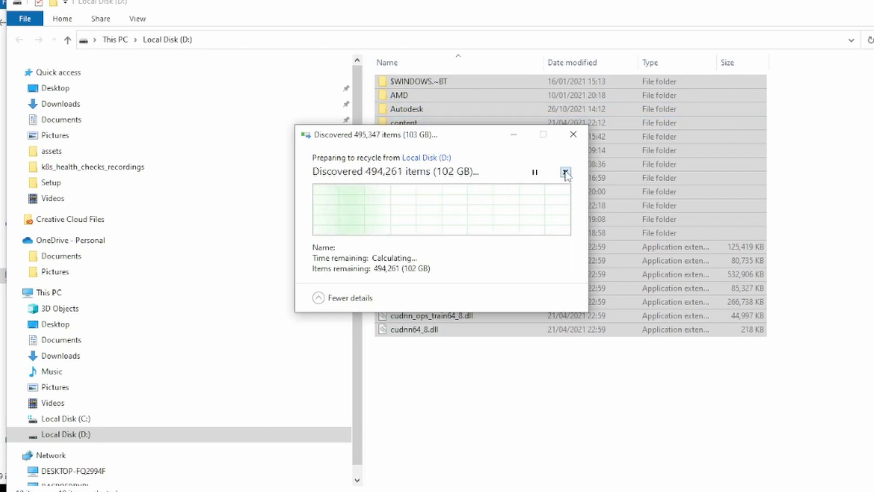
click(565, 173)
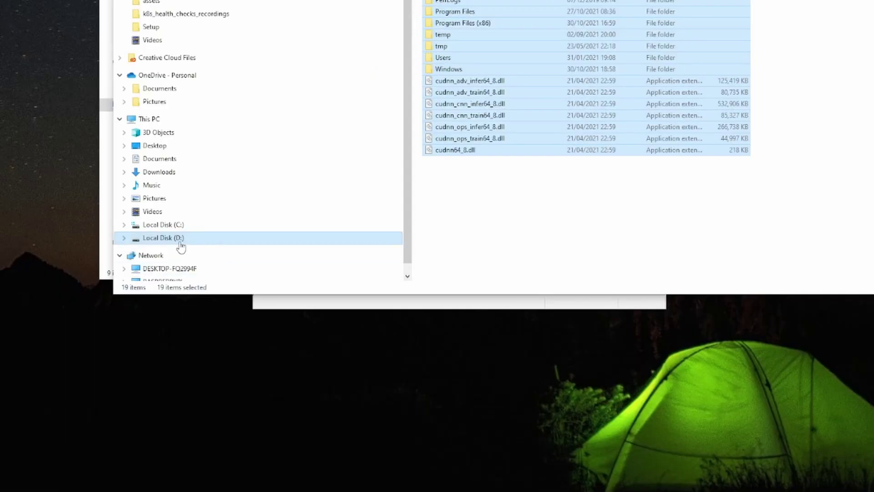
click(82, 437)
right_click(179, 246)
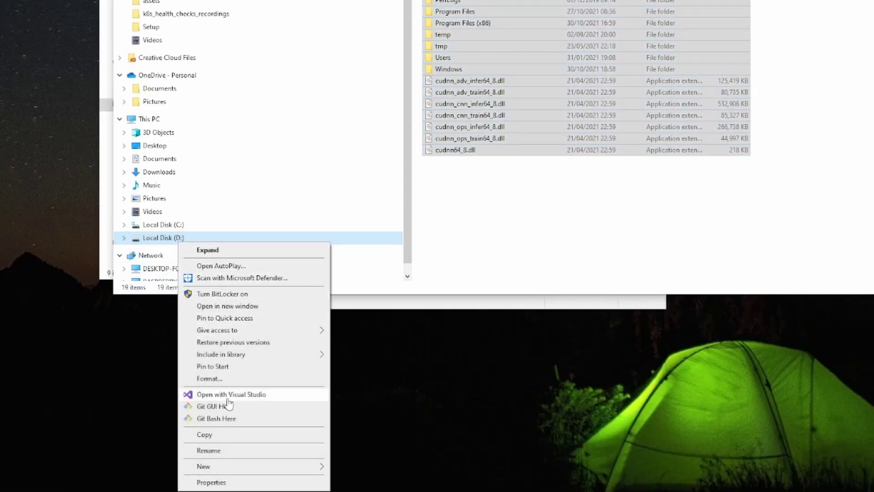
Step: Quick-format Local Disk (D:) as NTFS, confirm erasing its data, and view the empty drive
click(209, 379)
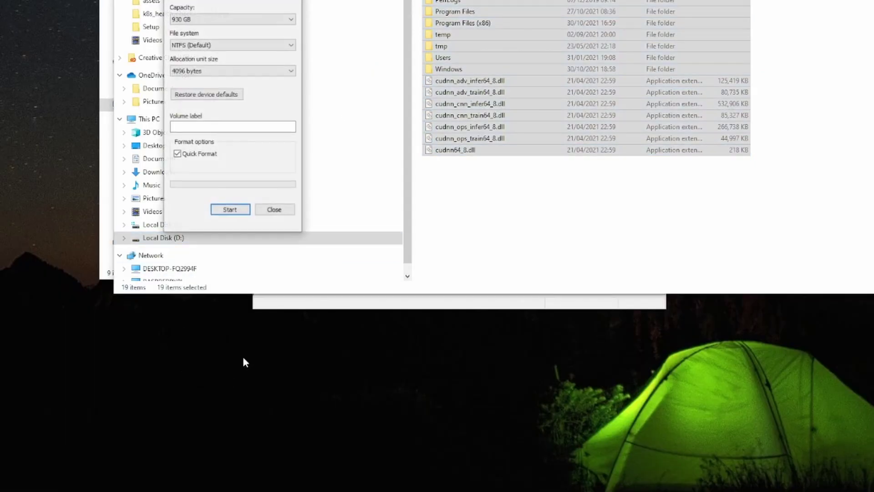
click(228, 207)
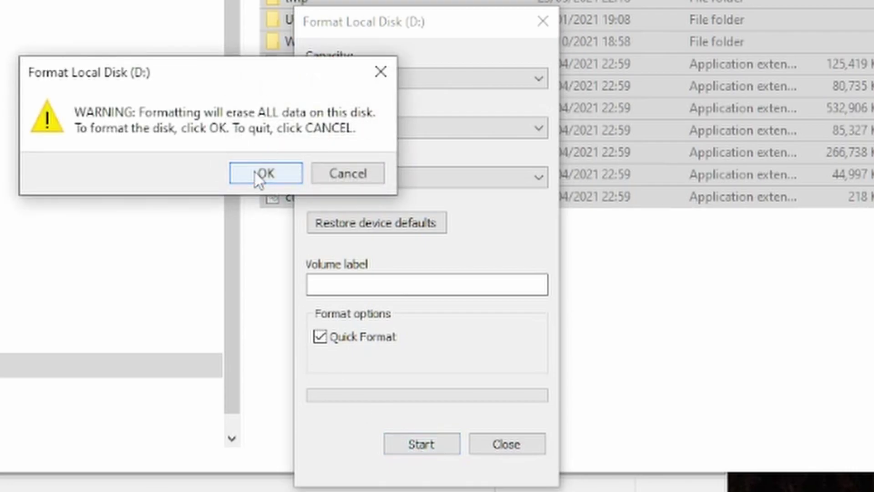
click(262, 172)
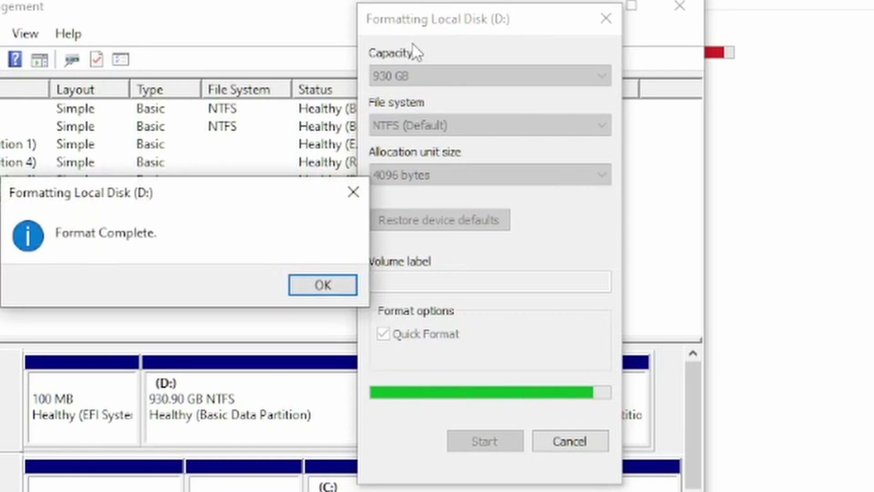
click(318, 283)
click(608, 16)
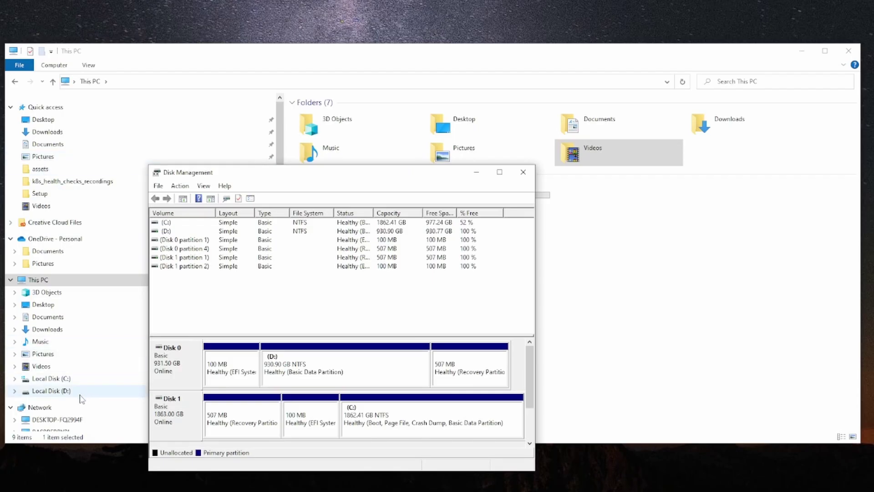
click(64, 390)
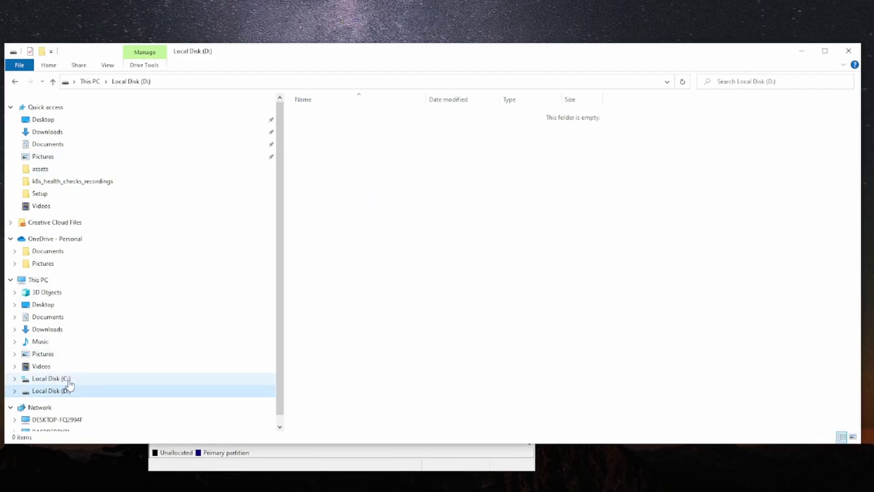
Step: Compare Local Disk (C:) and its 19 items against the now-empty Local Disk (D:)
click(55, 379)
scroll(419, 248, down, 10)
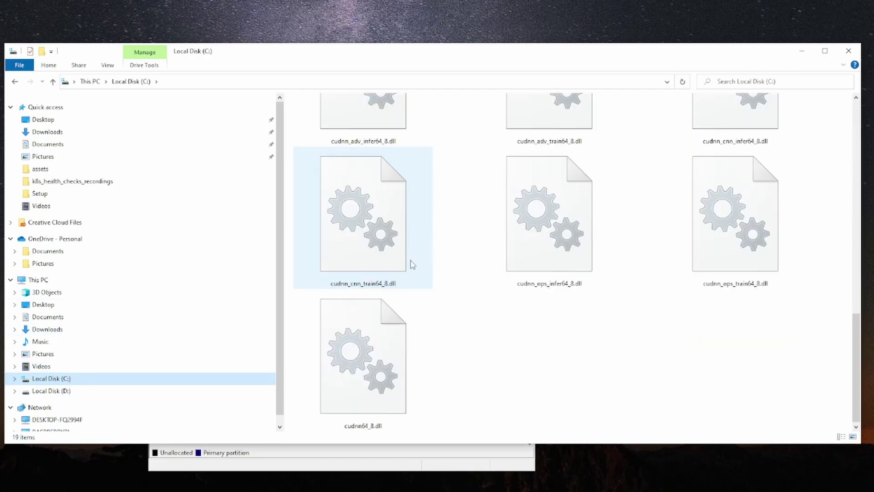
scroll(441, 260, up, 10)
click(135, 392)
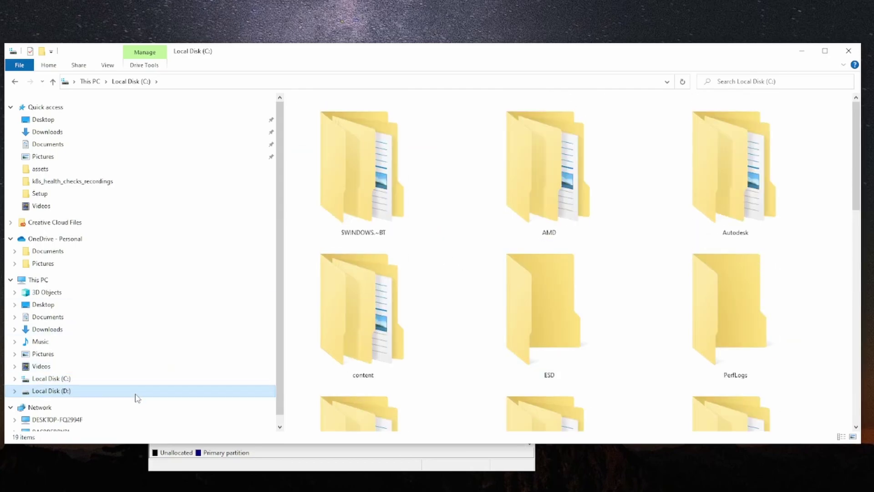
click(134, 382)
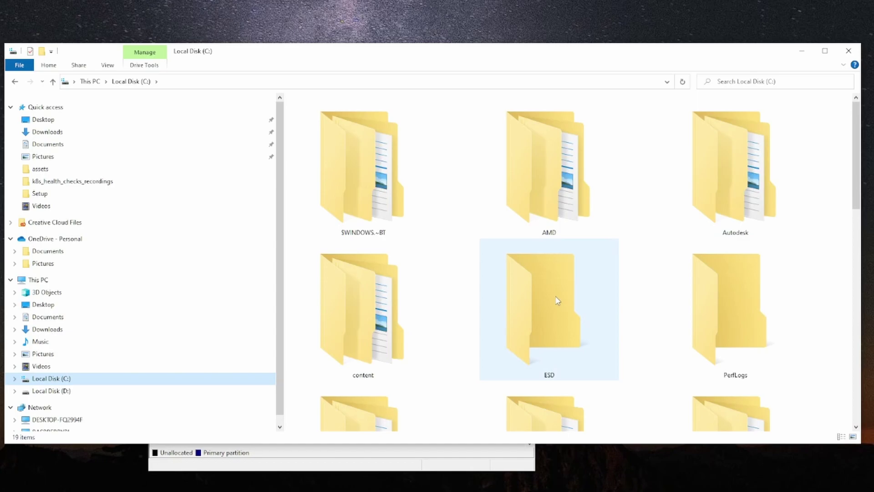
scroll(556, 299, down, 10)
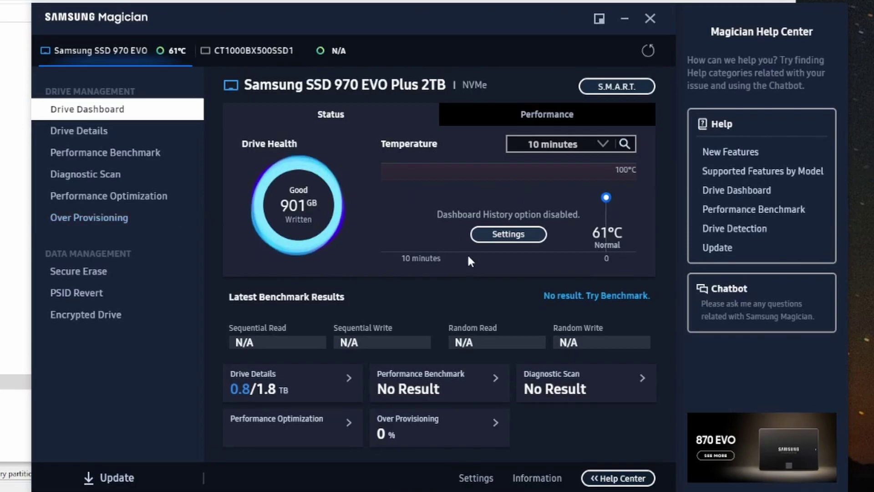
Step: Run the Performance Benchmark, reaching 3508 MB/s read, 3225 MB/s write, 304443/229492 IOPS
click(597, 295)
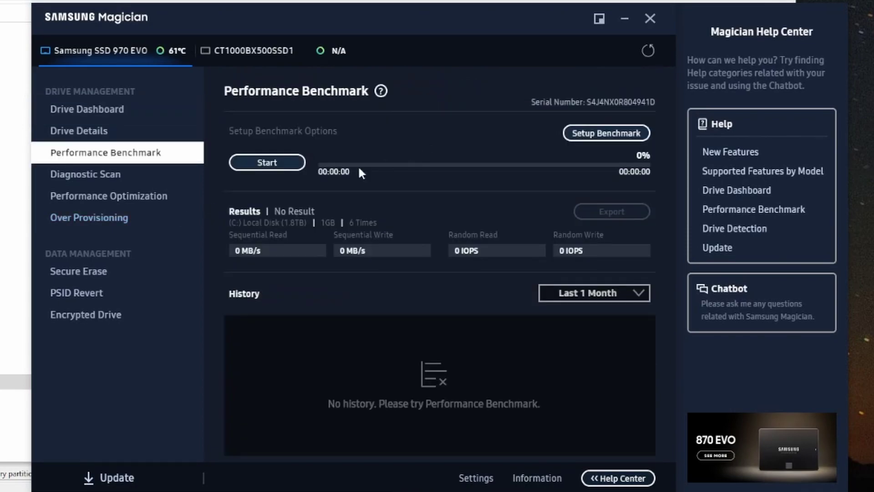
click(273, 162)
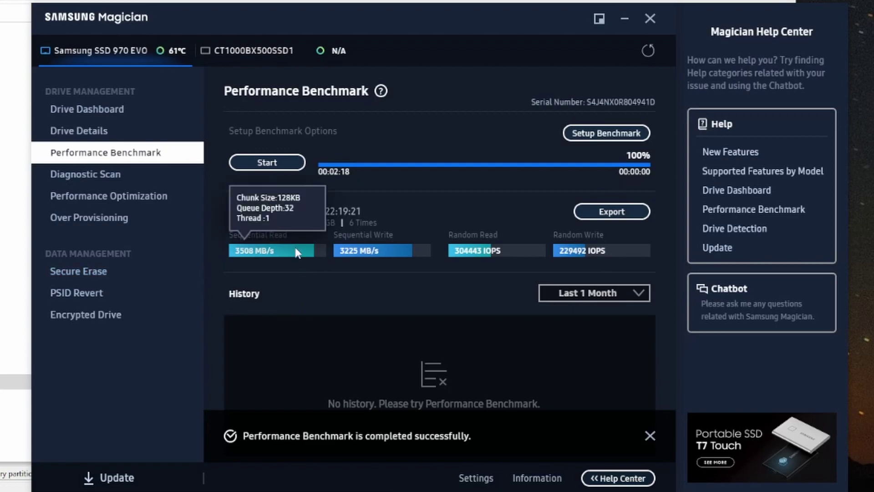
mouse_move(362, 257)
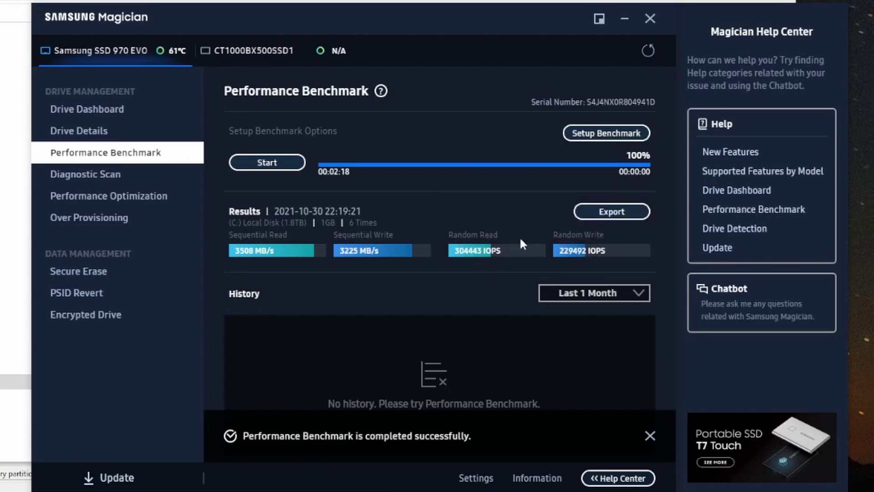
mouse_move(490, 259)
mouse_move(573, 258)
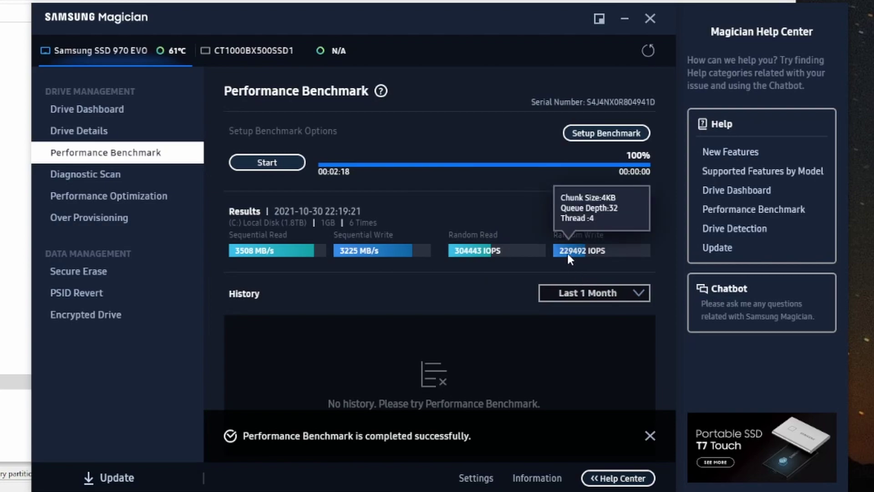